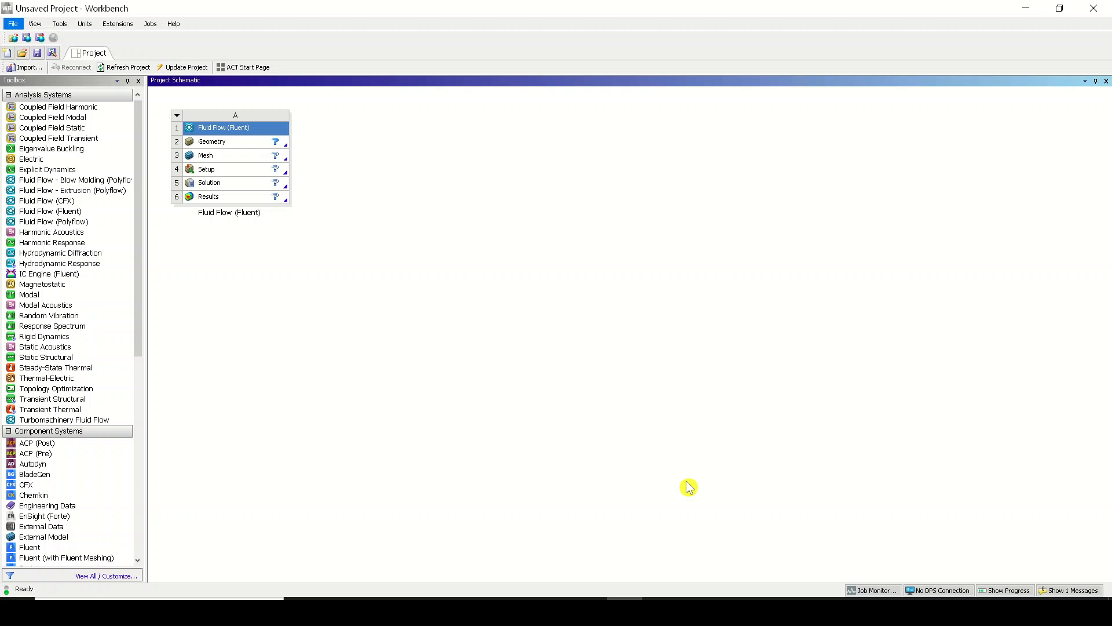
Review the Analysis Type in the Geometry cell's properties and close the properties view.
click(214, 144)
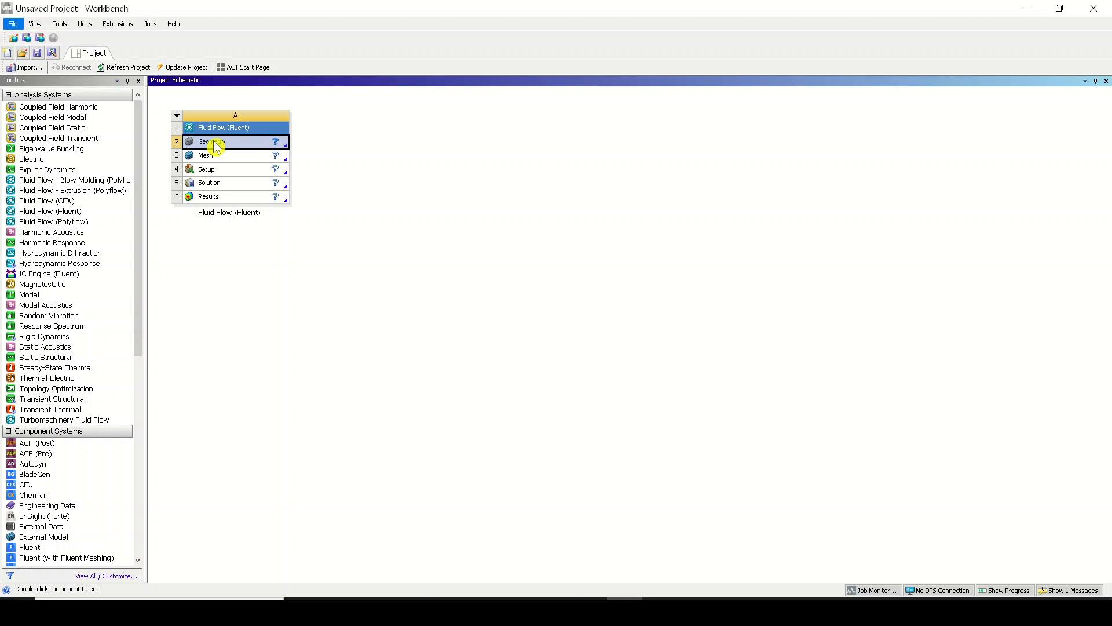
right_click(216, 146)
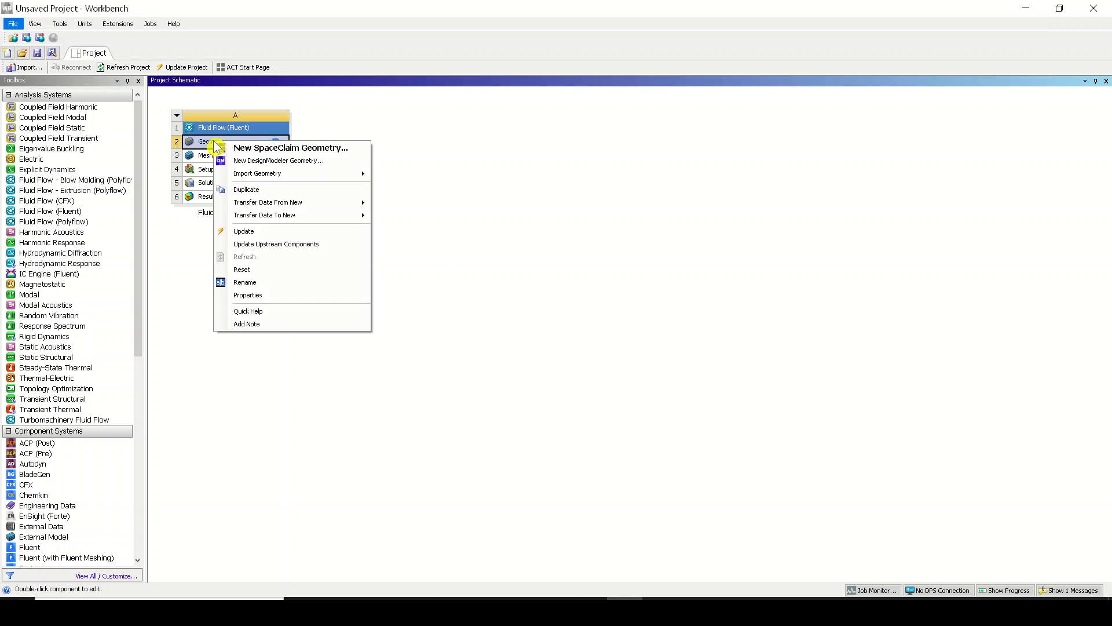
click(288, 296)
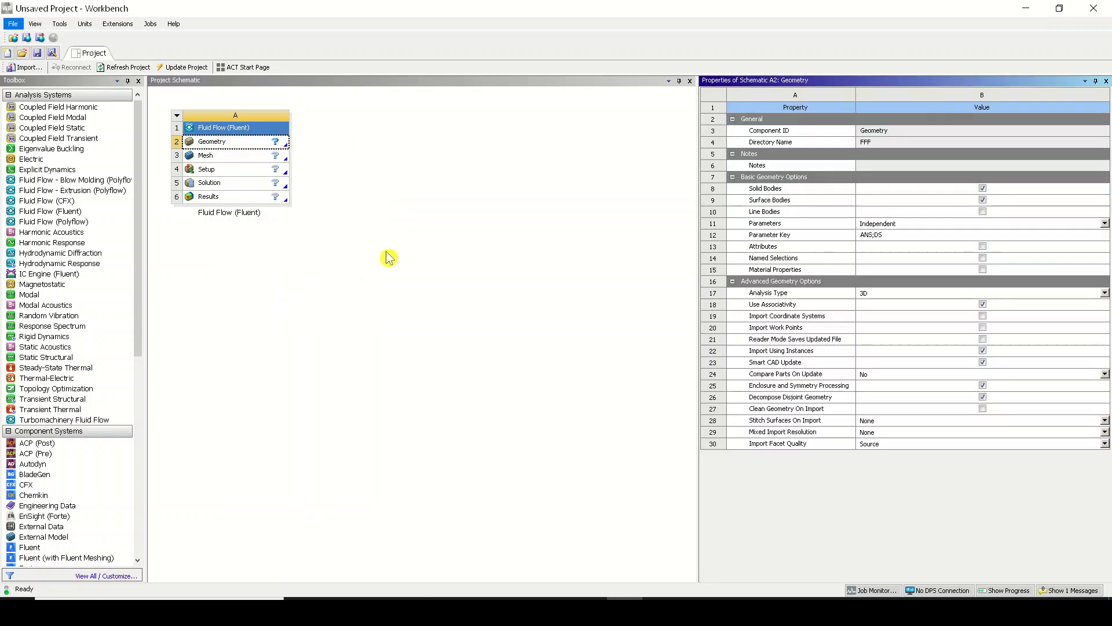
click(779, 296)
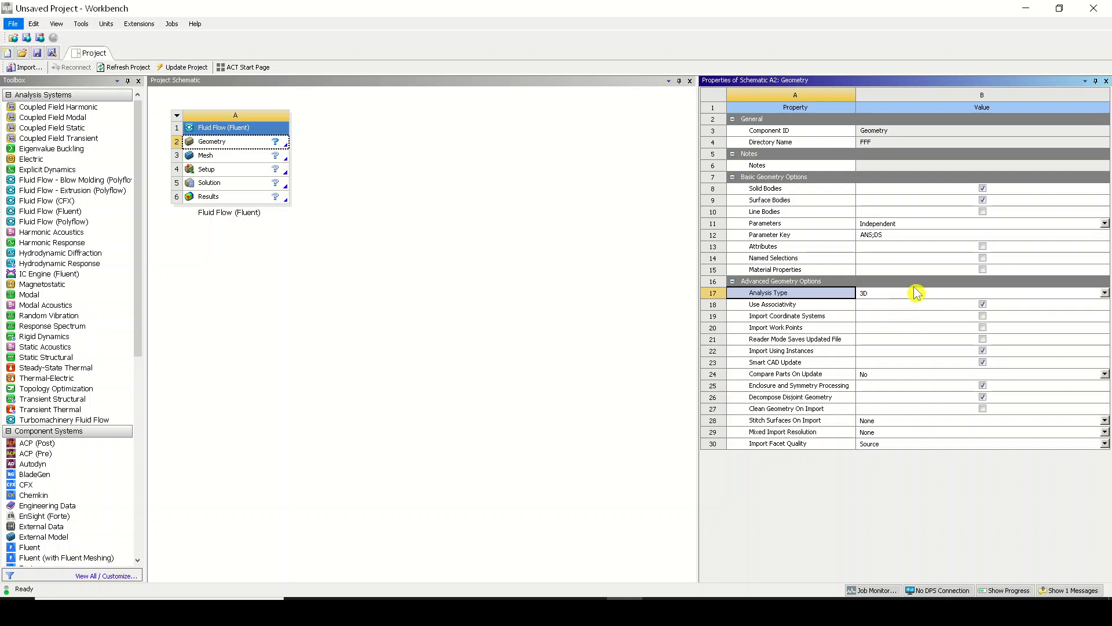
click(1107, 81)
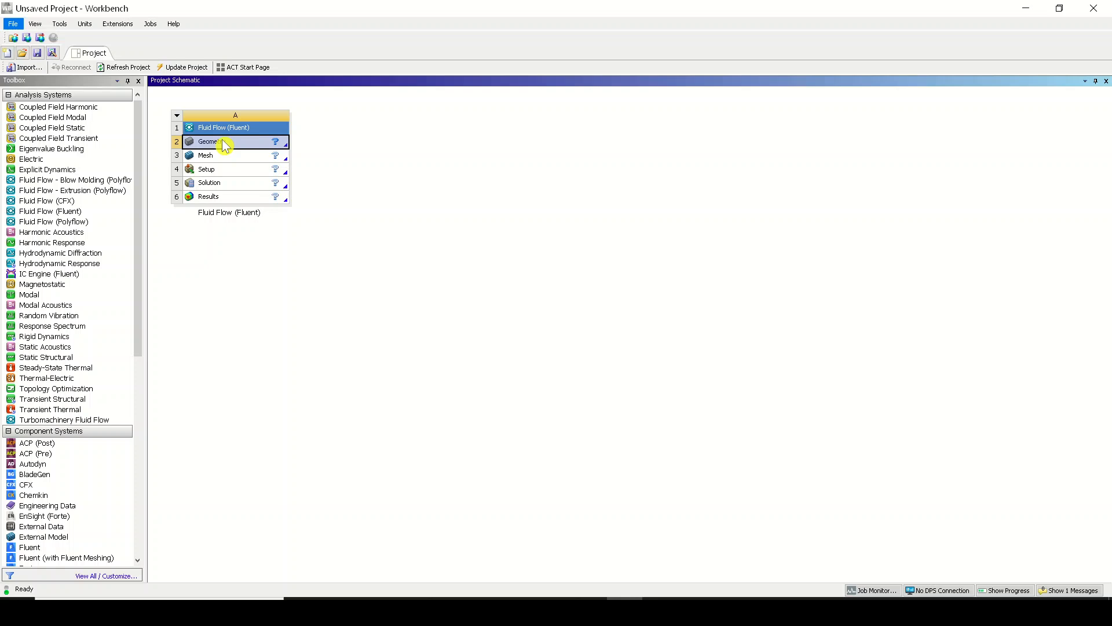
Create a new SpaceClaim geometry for the Fluid Flow (Fluent) system and switch to the SpaceClaim window.
right_click(224, 146)
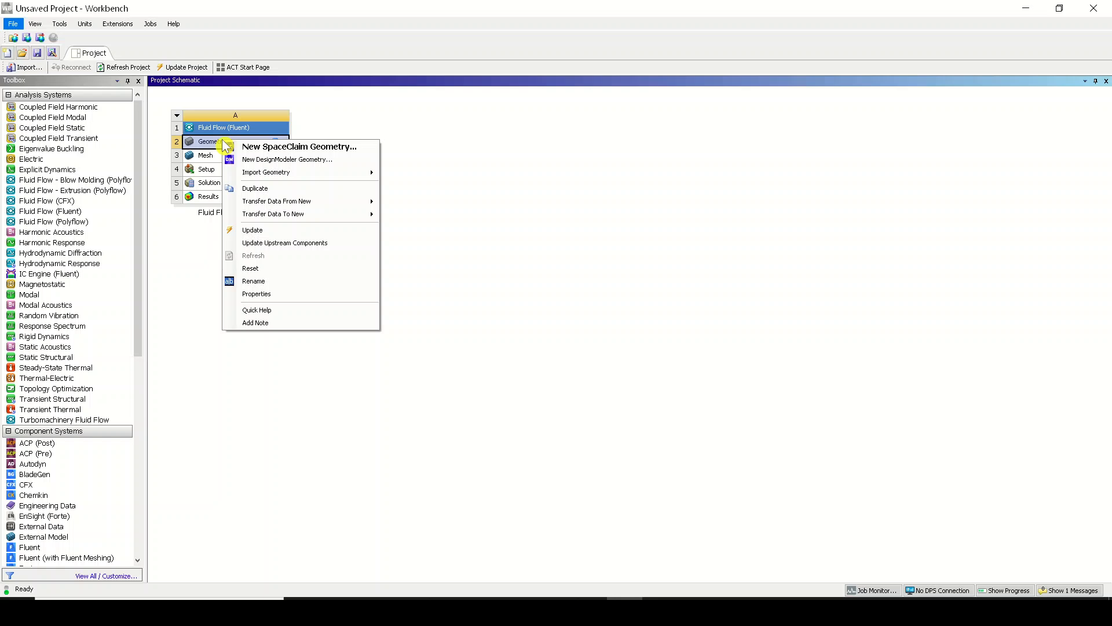
click(283, 148)
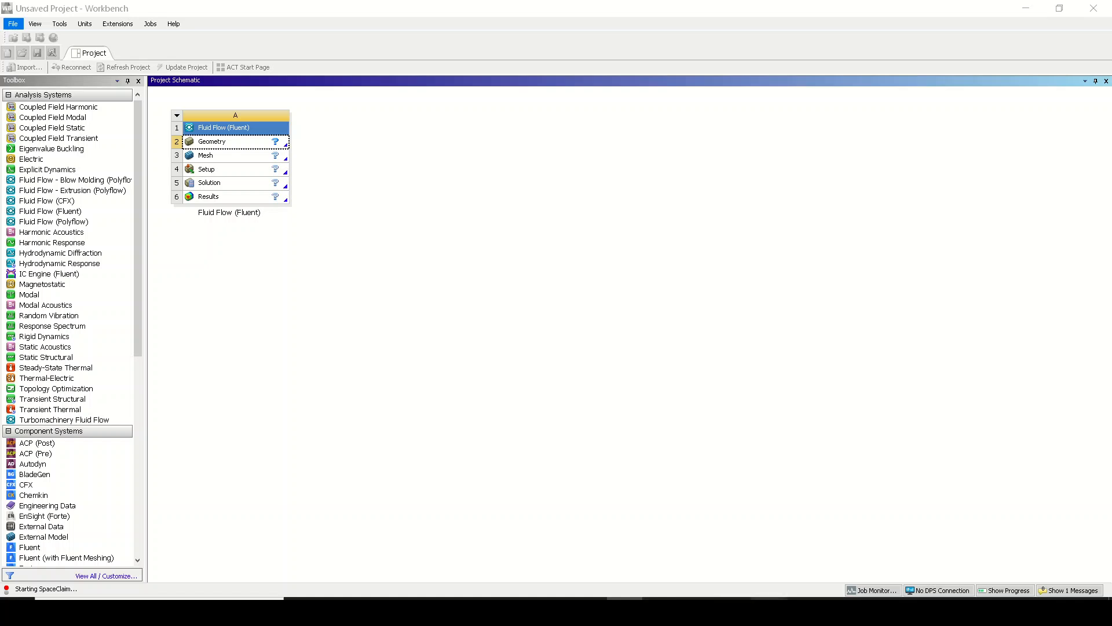
click(768, 612)
click(769, 612)
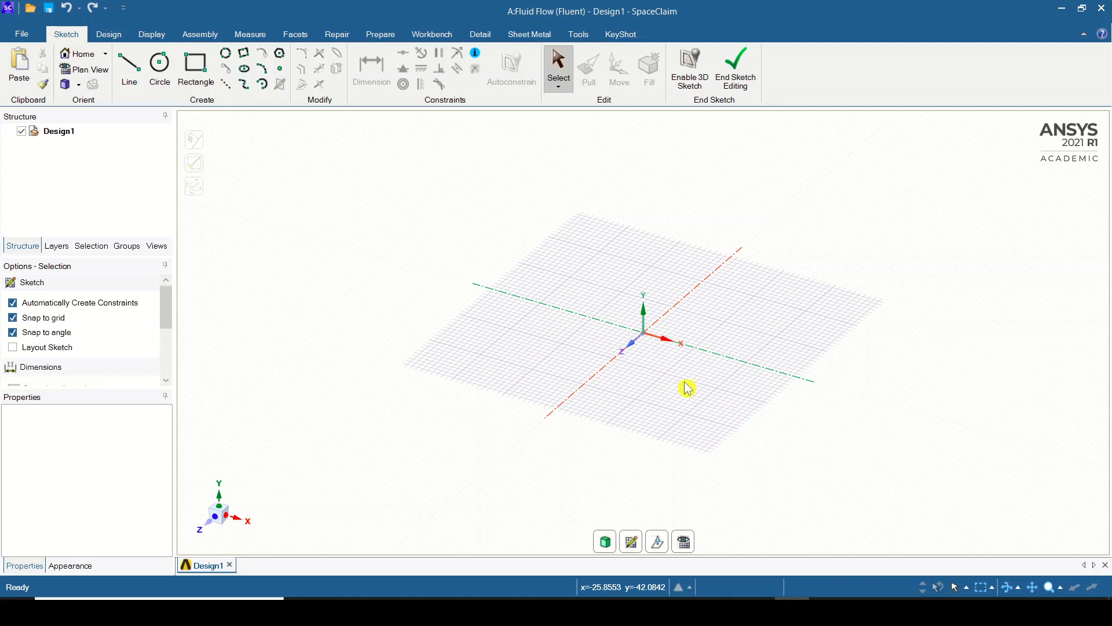
click(653, 612)
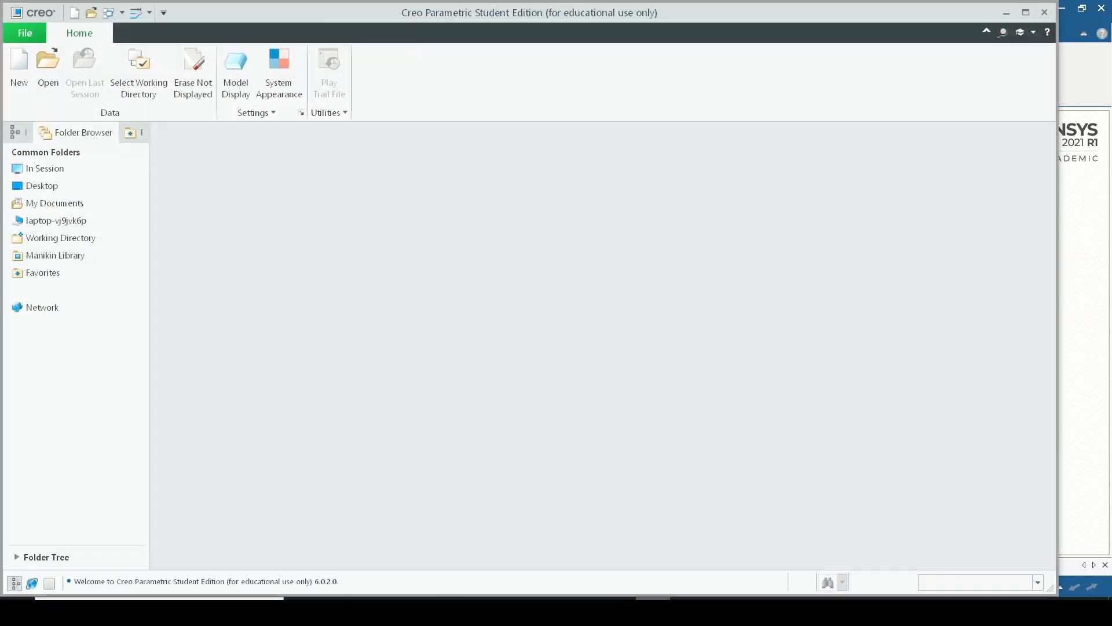
click(654, 612)
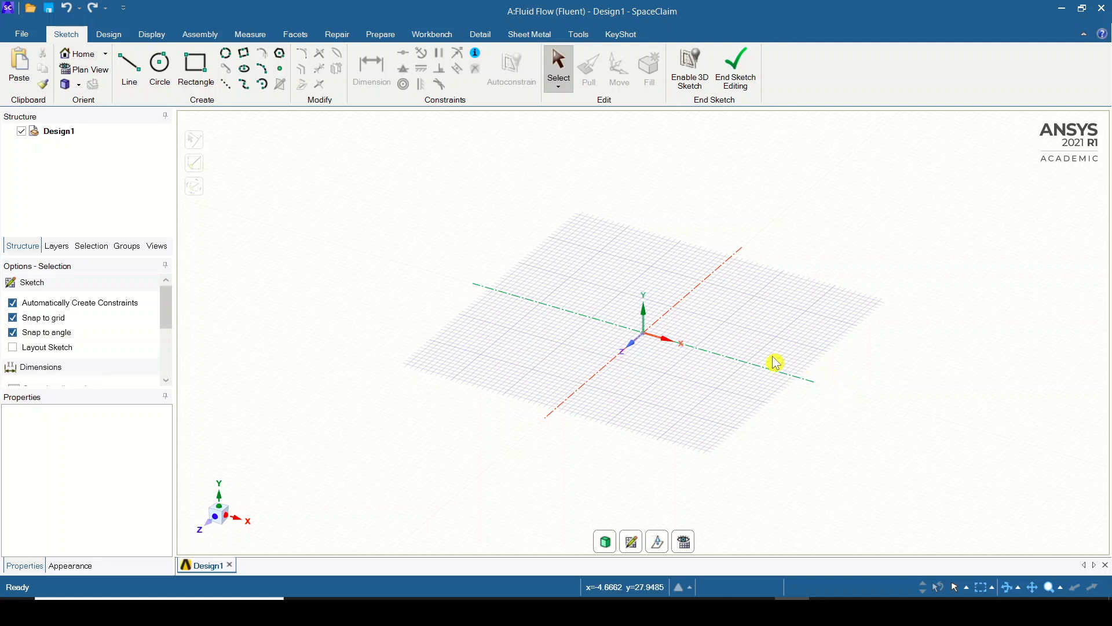
Place a new sketch plane on the YZ plane and orient the view to face it along the X axis.
click(631, 543)
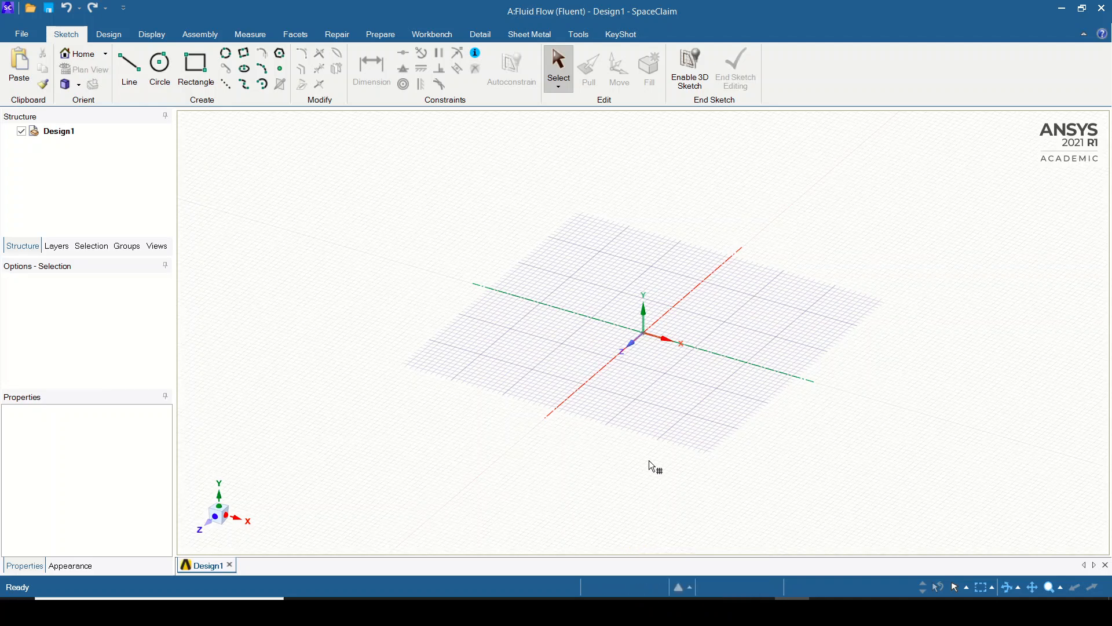
click(641, 280)
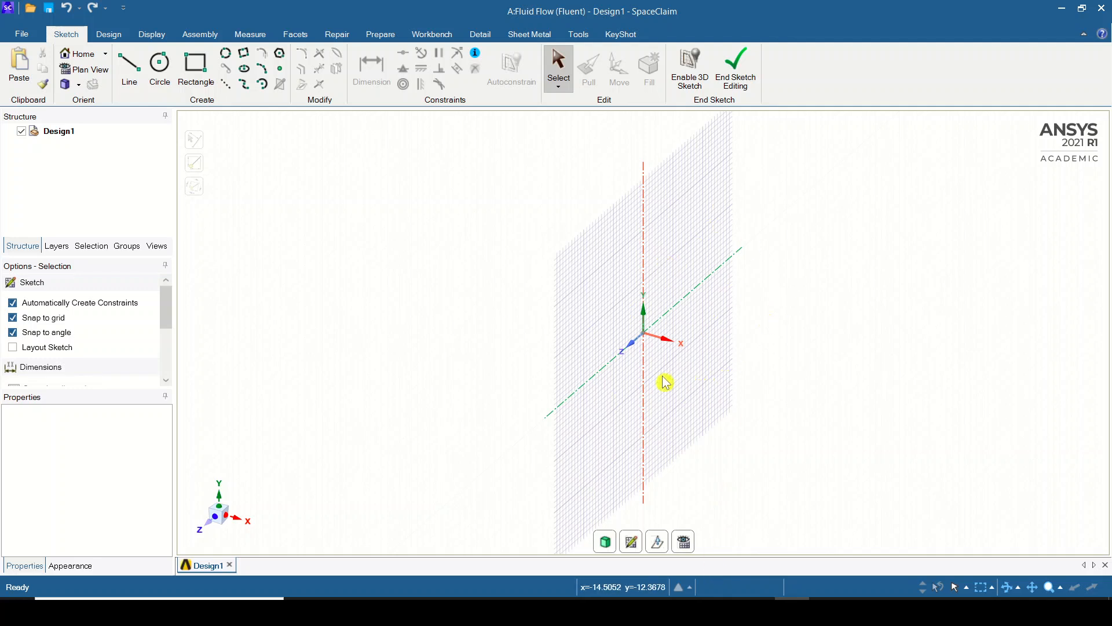
click(208, 531)
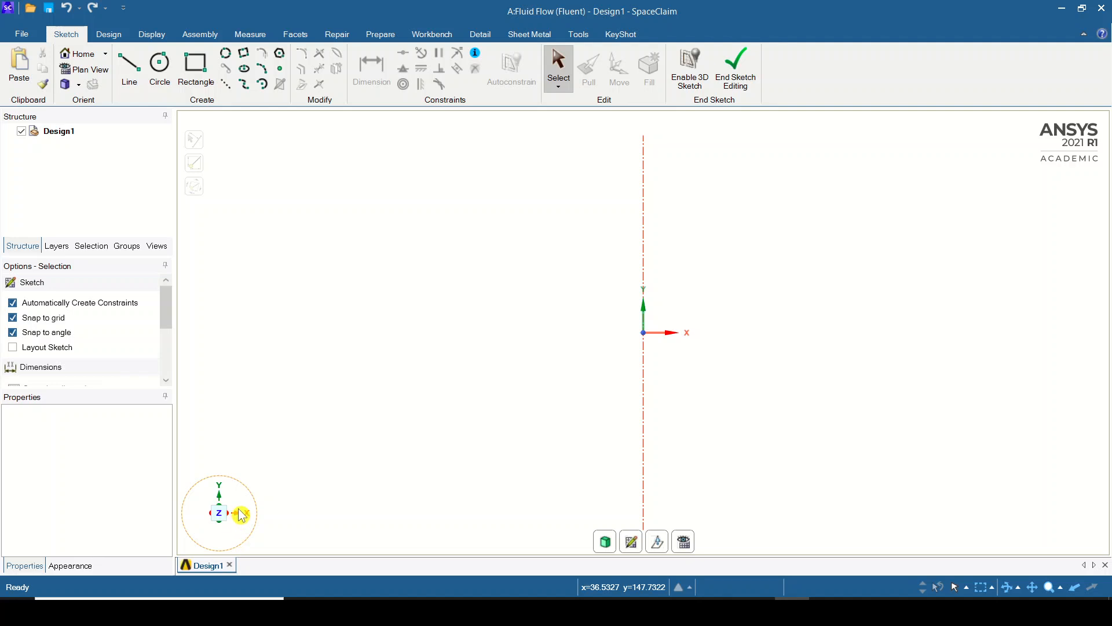
click(246, 517)
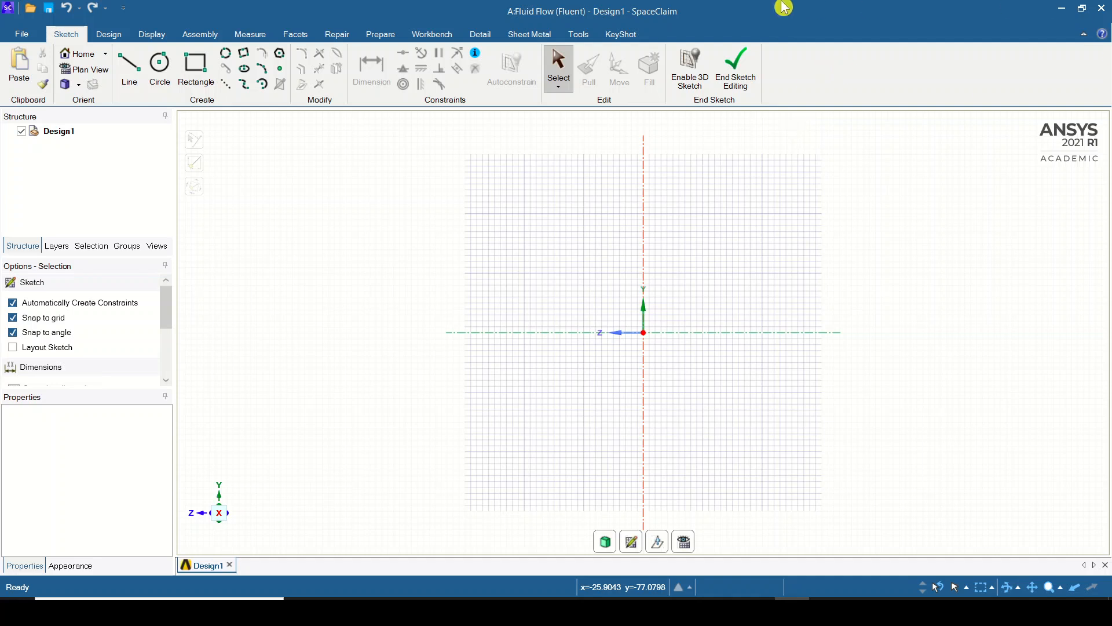
Sketch a circle with a diameter of 100 mm centred on the origin.
click(160, 65)
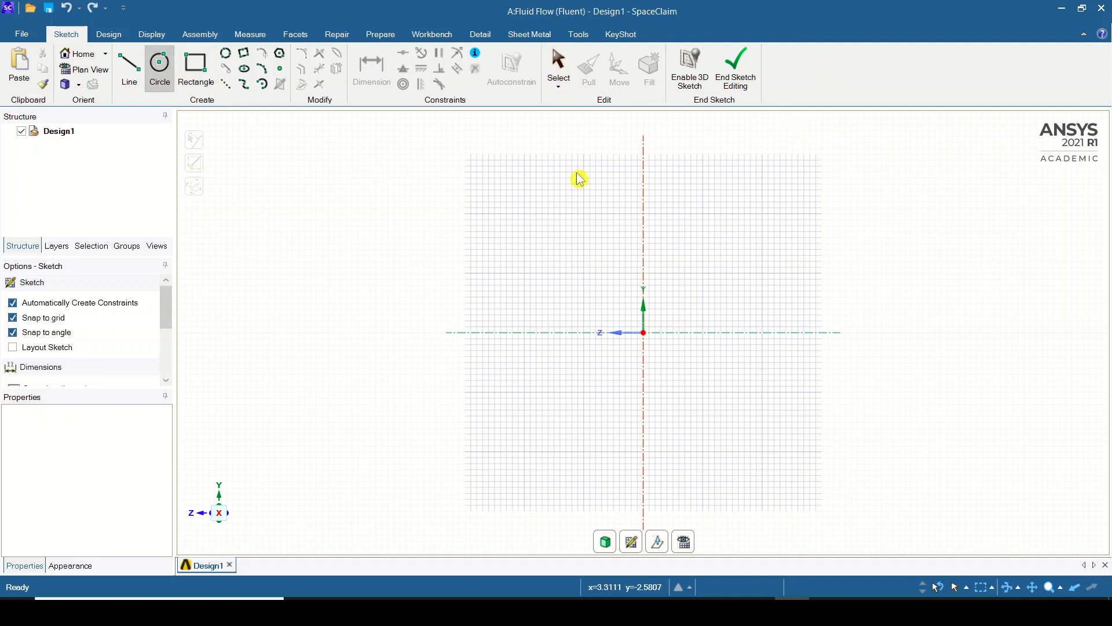
click(643, 333)
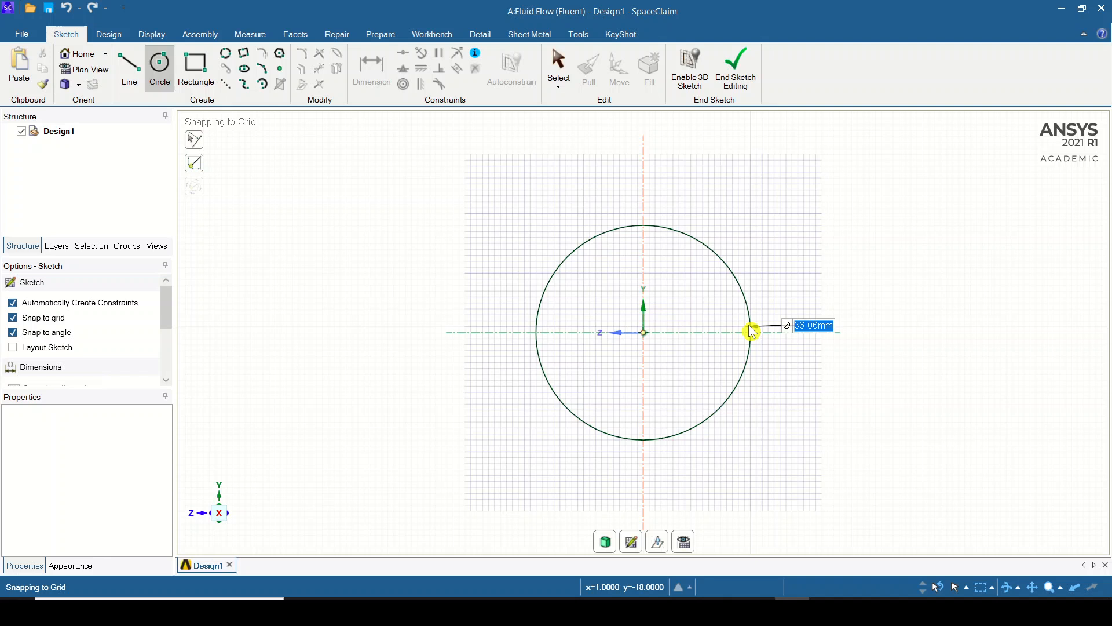
text(100)
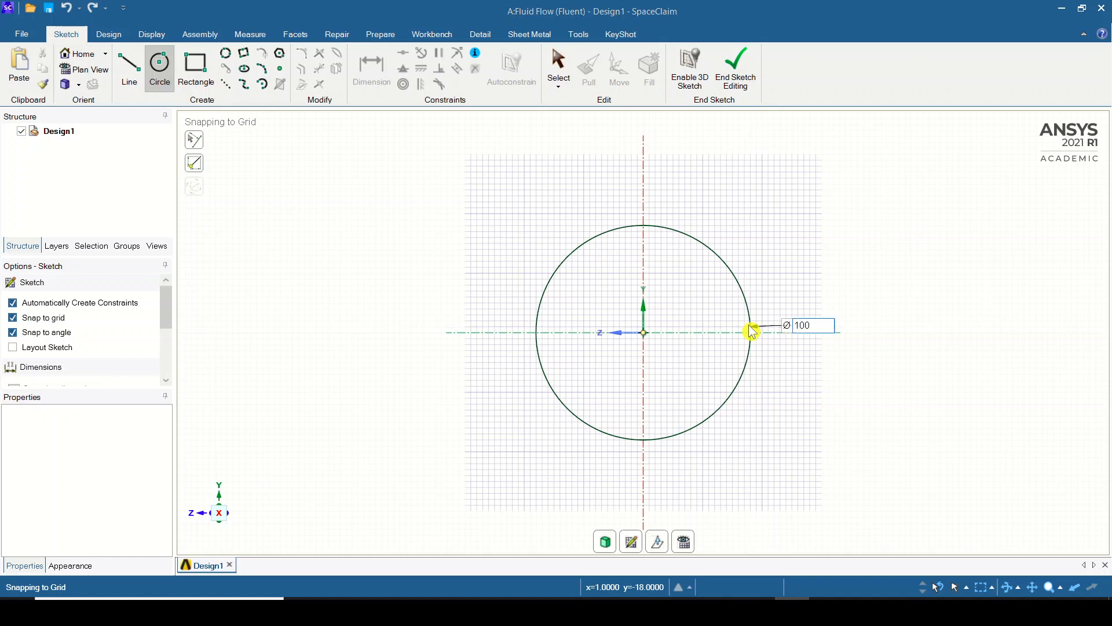
click(943, 323)
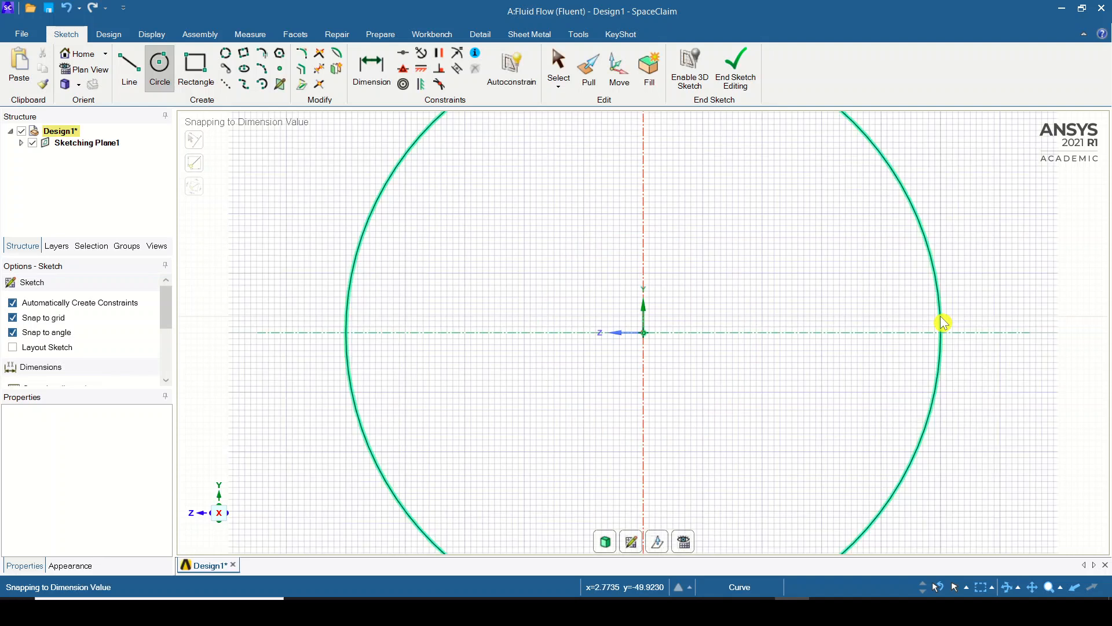
scroll(942, 322, down, 5)
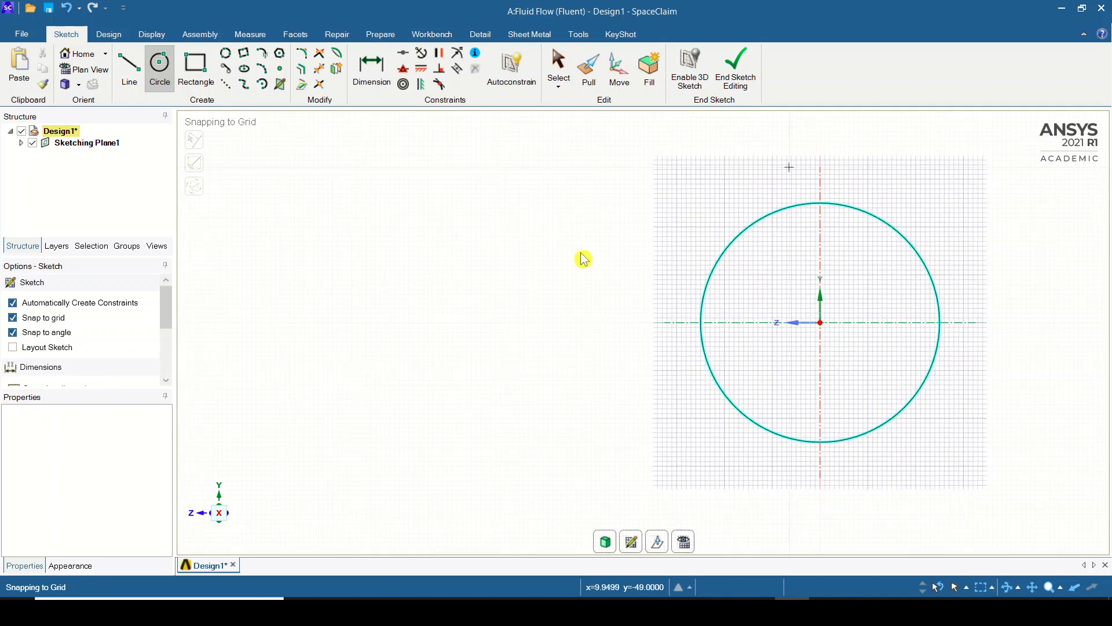
scroll(822, 487, down, 3)
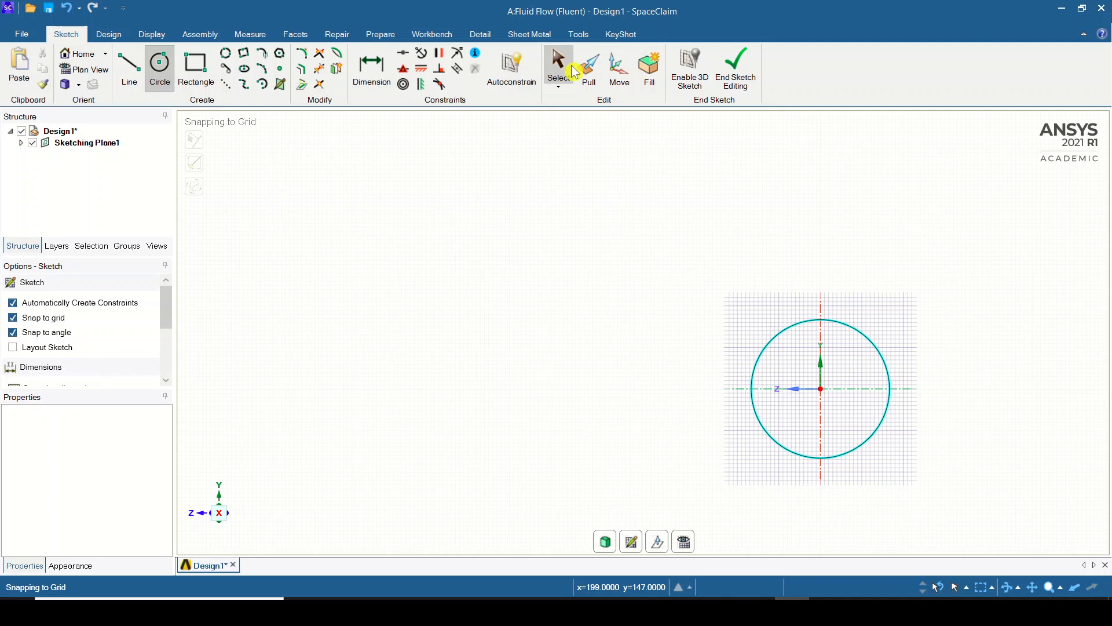
click(563, 69)
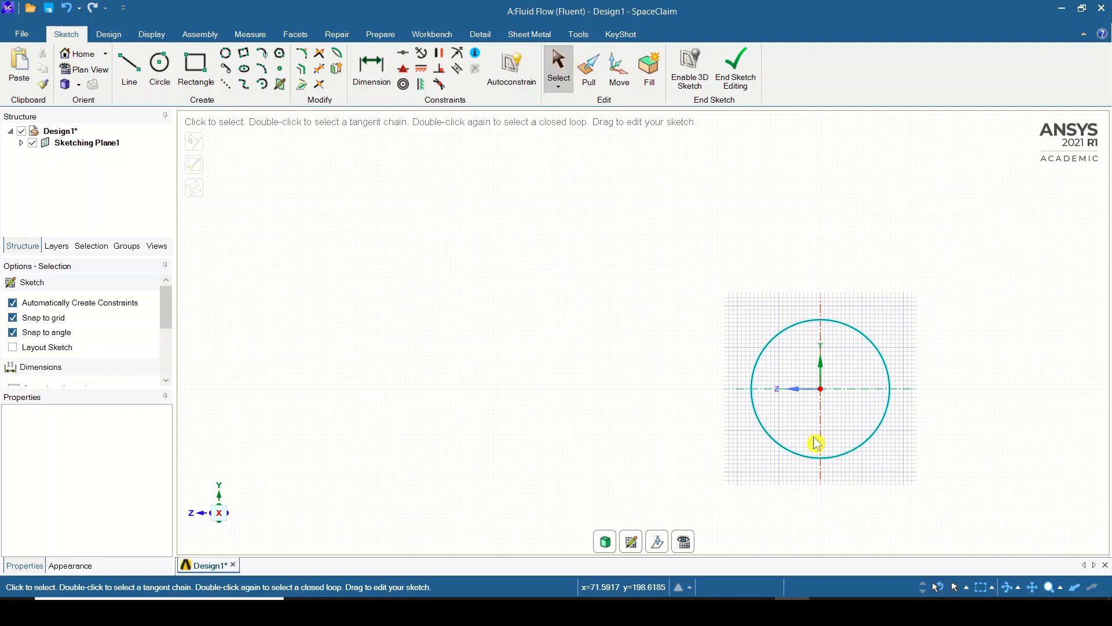
Pull the circular surface 1000 mm along the positive X axis to form a solid cylinder.
mouse_move(525, 288)
middle_down()
mouse_move(614, 313)
mouse_move(789, 335)
mouse_move(562, 311)
mouse_move(695, 328)
mouse_move(705, 340)
mouse_move(559, 308)
mouse_move(673, 325)
mouse_move(628, 313)
mouse_move(651, 339)
mouse_move(707, 318)
mouse_move(738, 356)
middle_up()
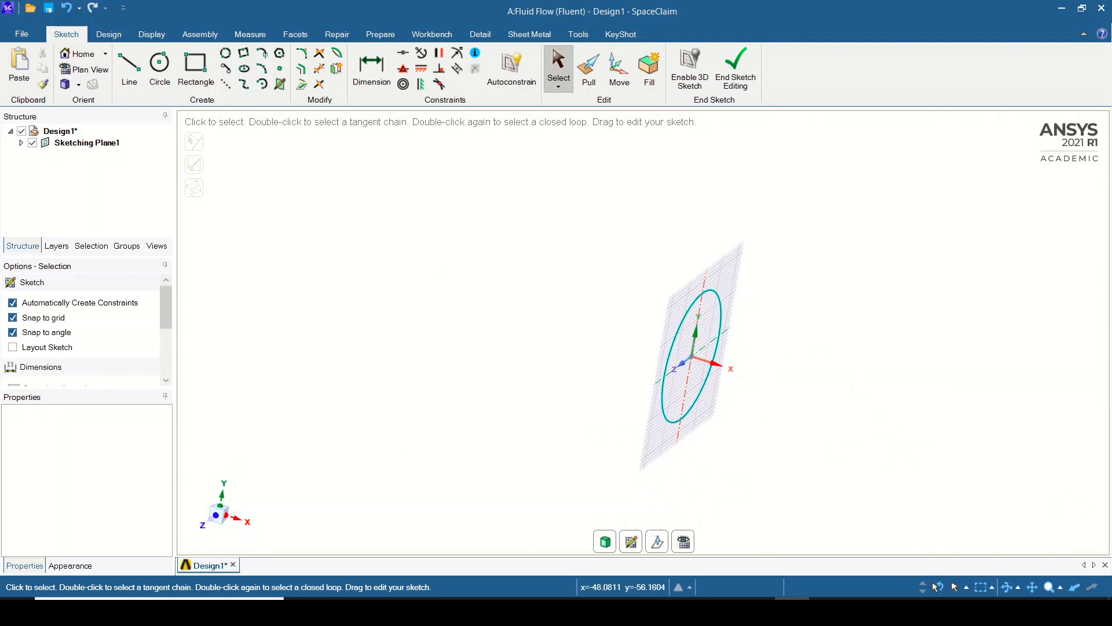
mouse_move(856, 422)
shift+middle_down()
mouse_move(780, 383)
mouse_move(775, 367)
mouse_move(745, 362)
mouse_move(968, 429)
mouse_move(596, 383)
mouse_move(949, 407)
mouse_move(753, 417)
mouse_move(926, 419)
mouse_move(981, 380)
mouse_move(850, 371)
shift+middle_up()
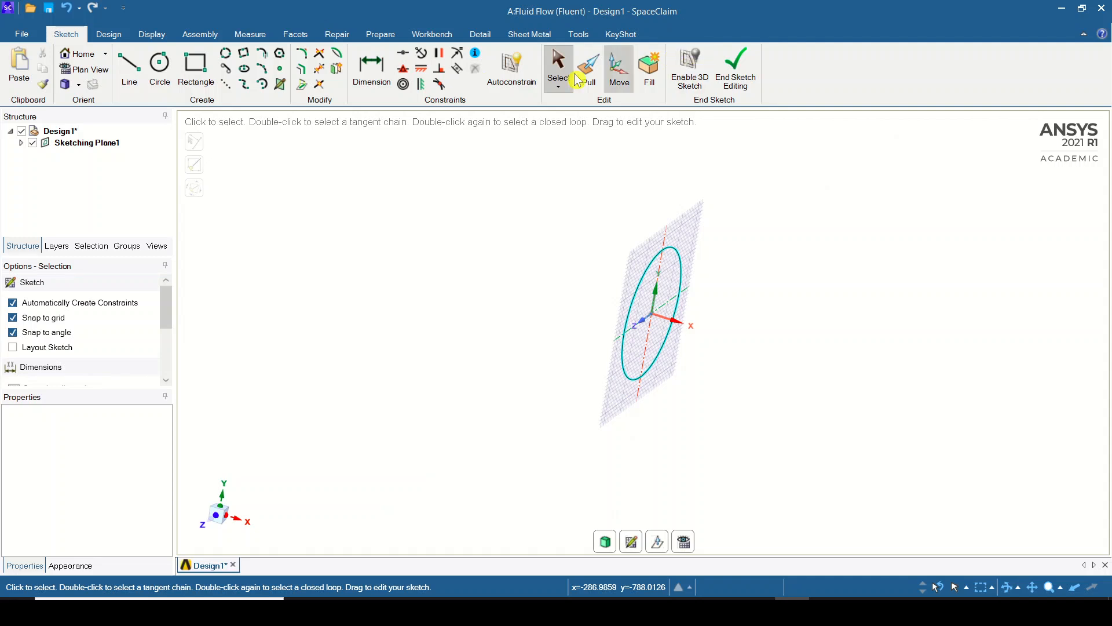
click(113, 37)
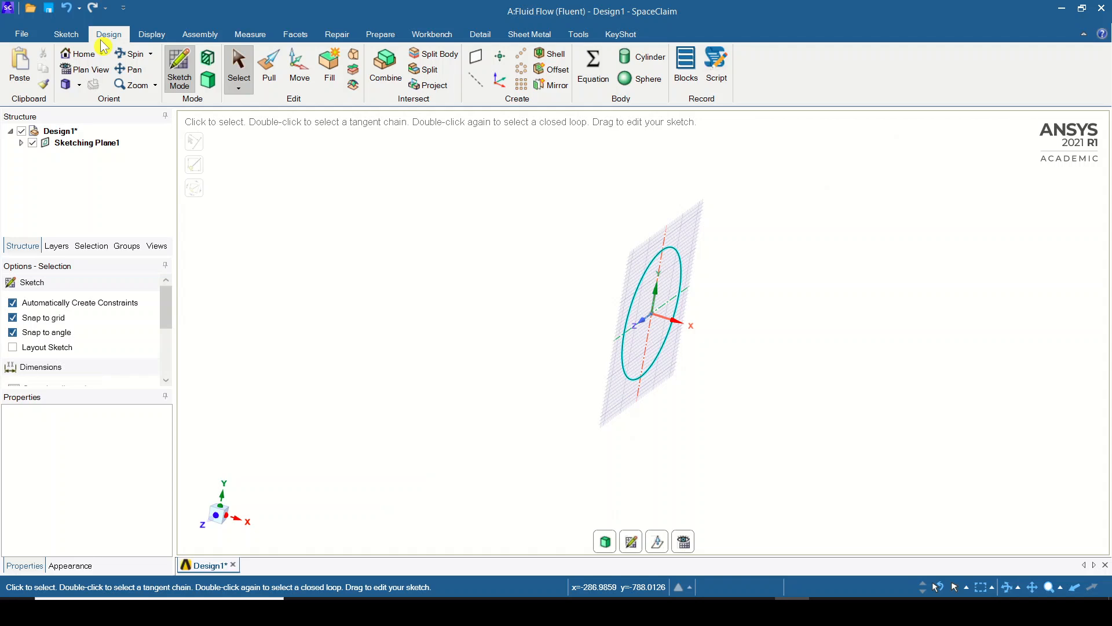
click(279, 82)
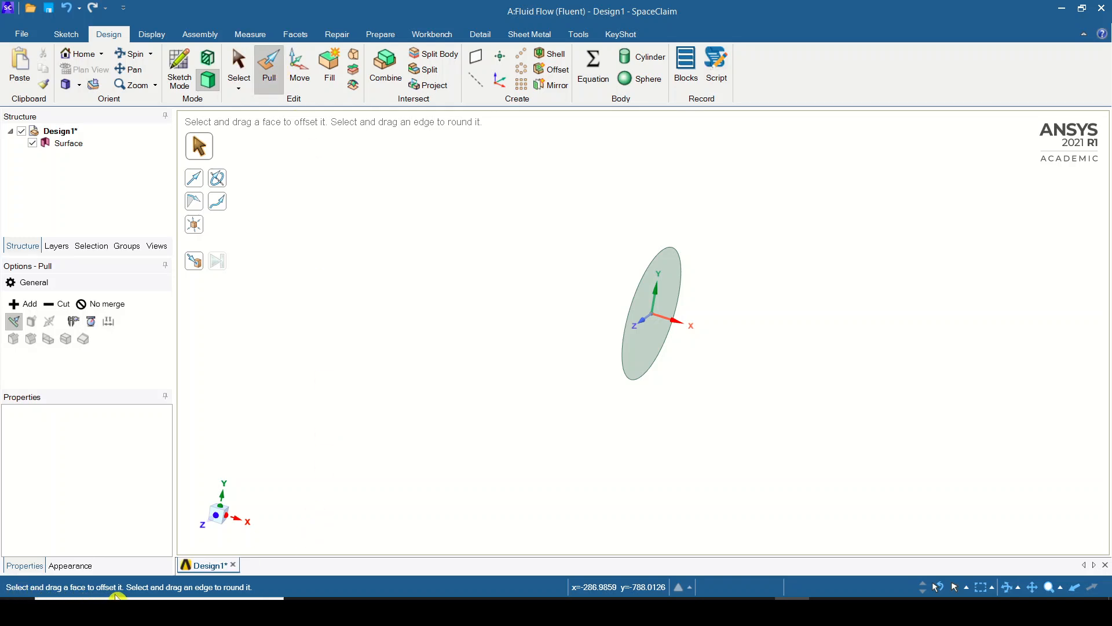
click(650, 340)
click(650, 341)
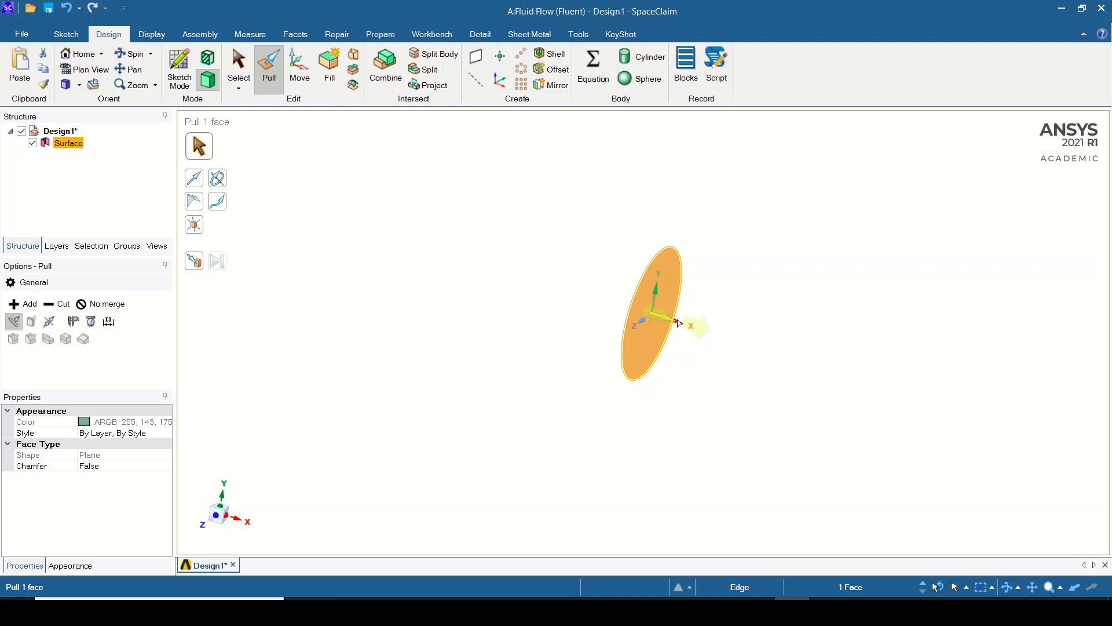
drag(679, 323, 912, 395)
text(10)
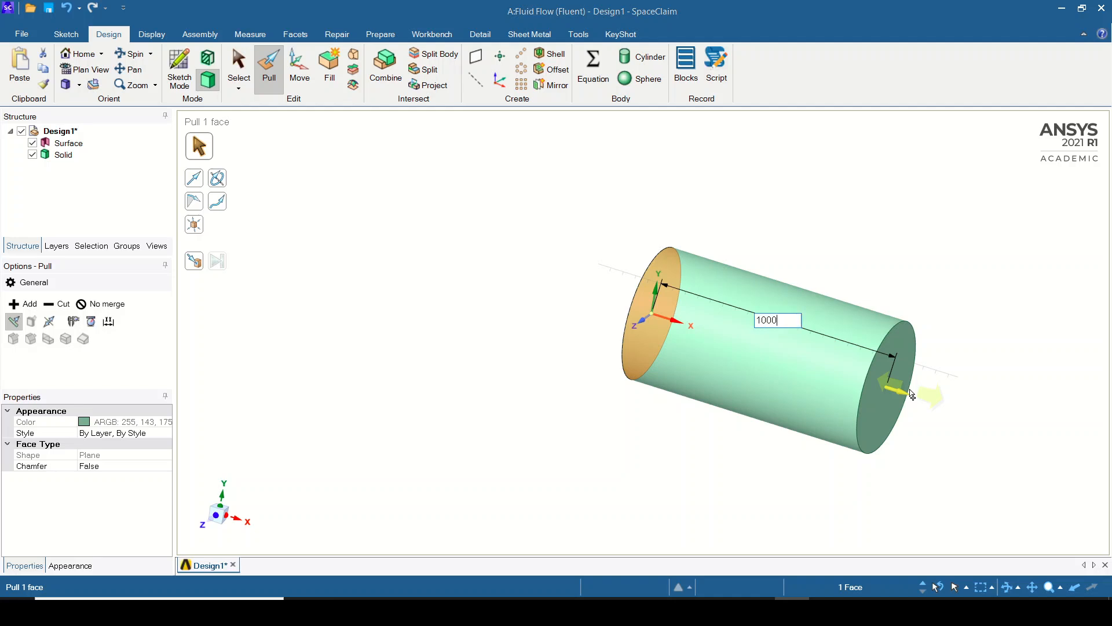
text(00)
key(Return)
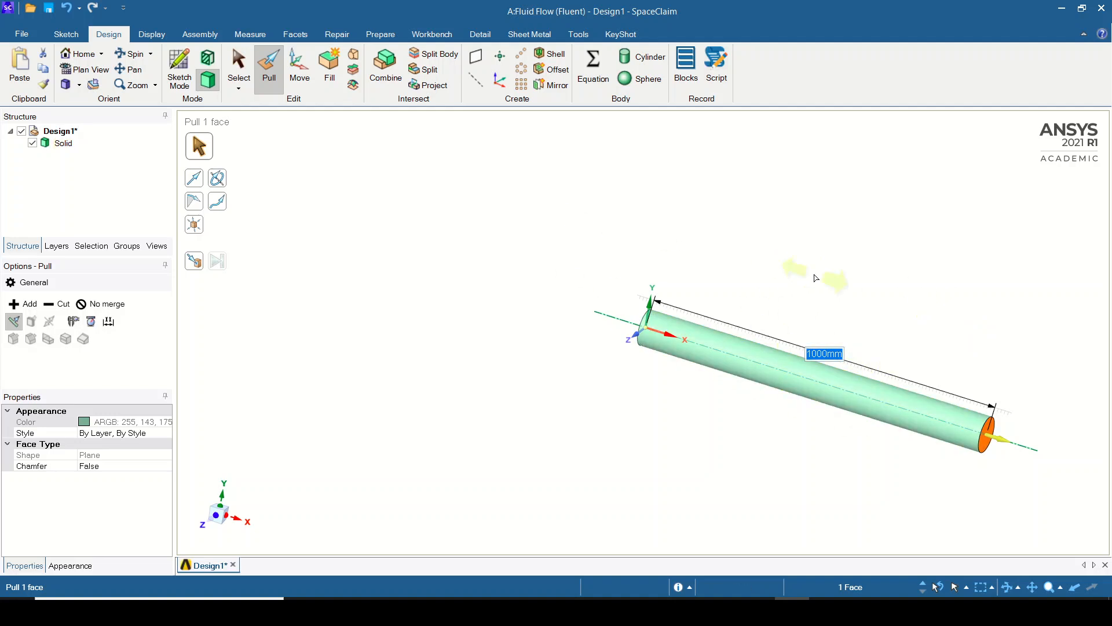
Try a shorter length for the cylinder and set it back to 1000 mm.
text(500)
key(Escape)
text(1)
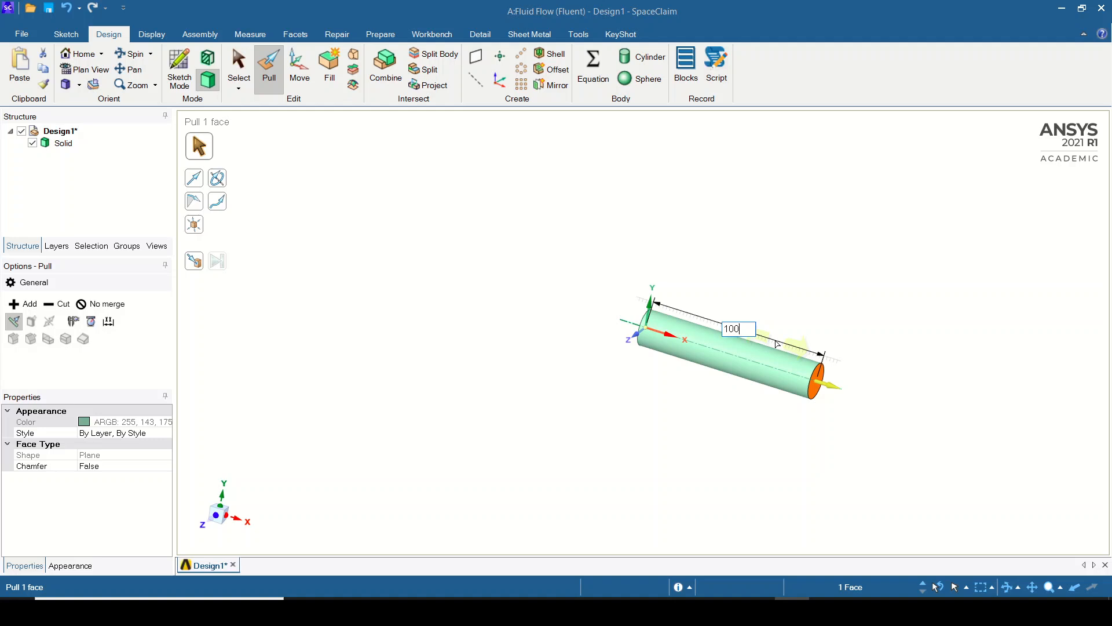
key(Return)
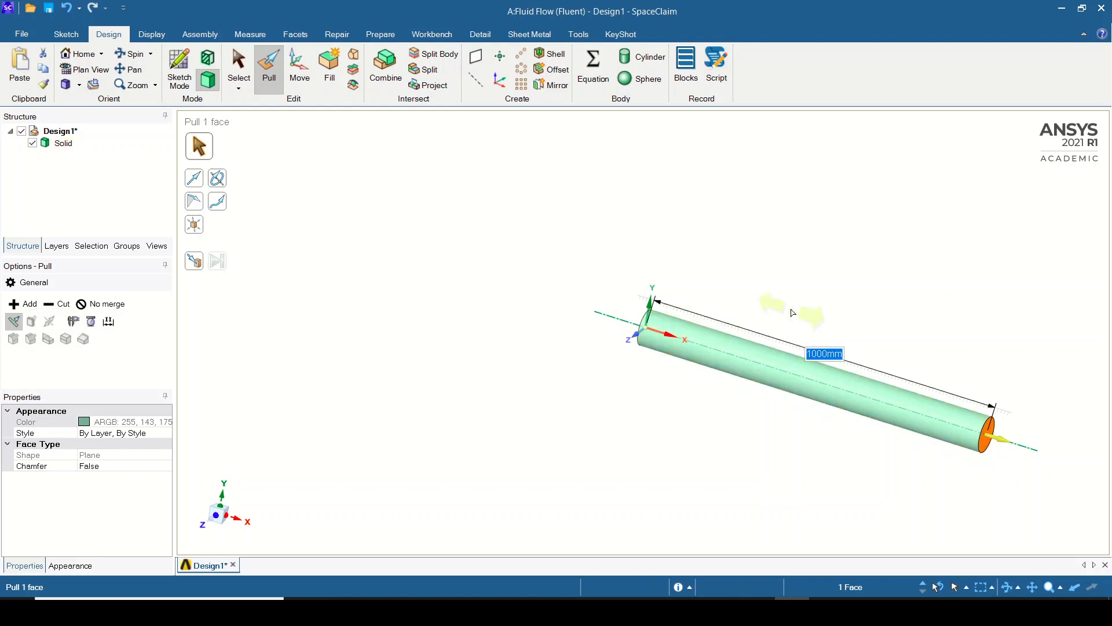
Set the cylinder's length to 1500 mm and exit the Pull tool.
text(15)
key(Return)
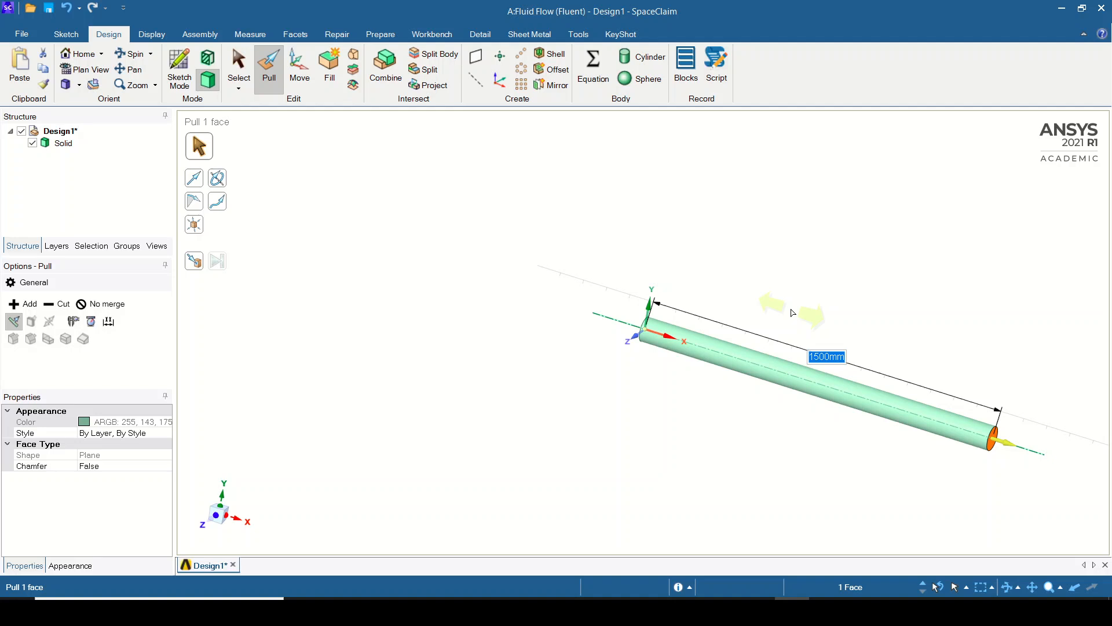
key(Return)
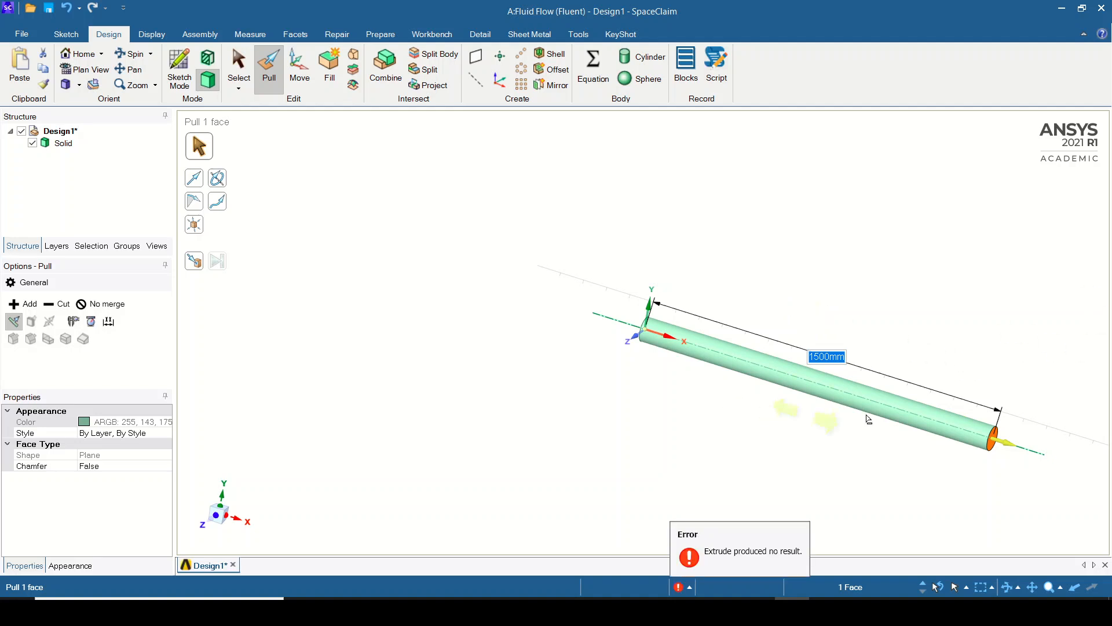
click(952, 266)
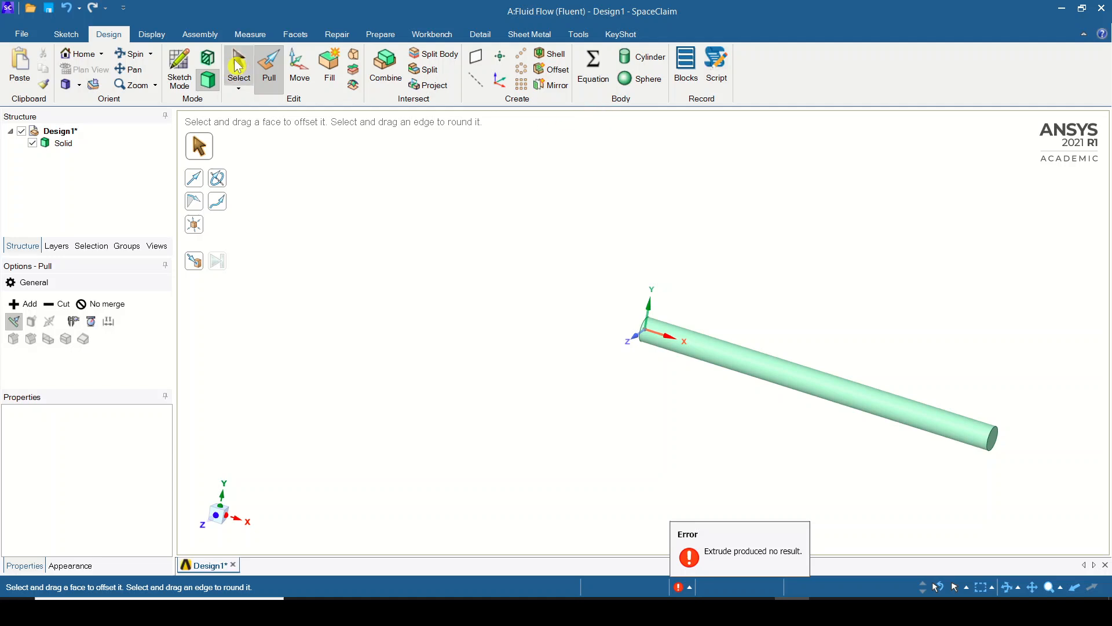
click(70, 35)
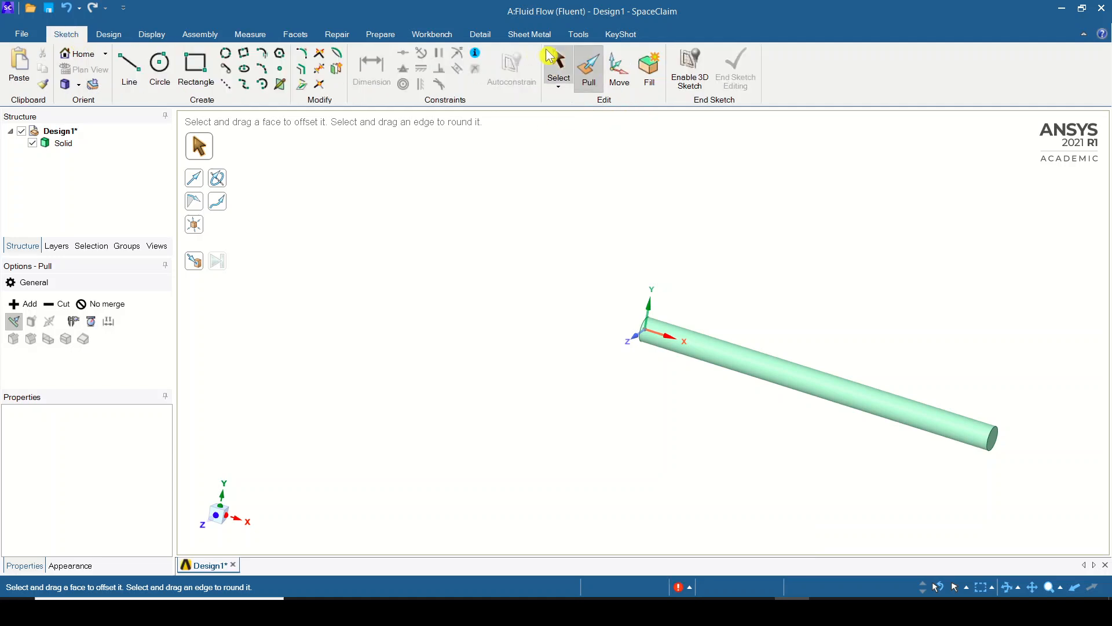
click(558, 65)
middle_drag(724, 250, 799, 270)
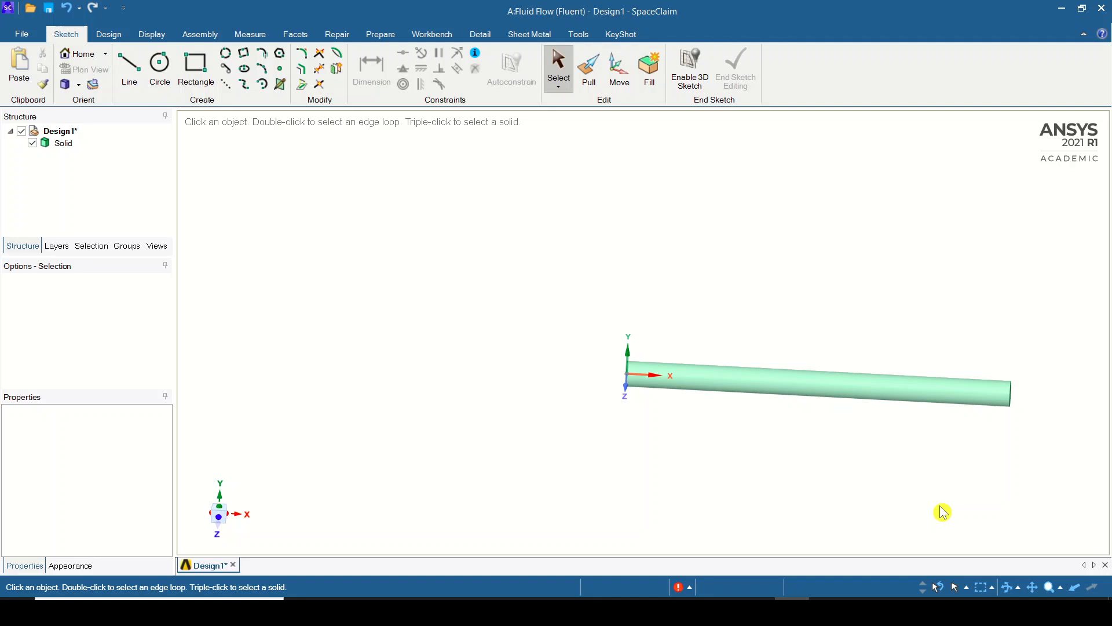
Close SpaceClaim to return to Workbench and rename the existing Fluid Flow (Fluent) system as space-claim.
click(1102, 8)
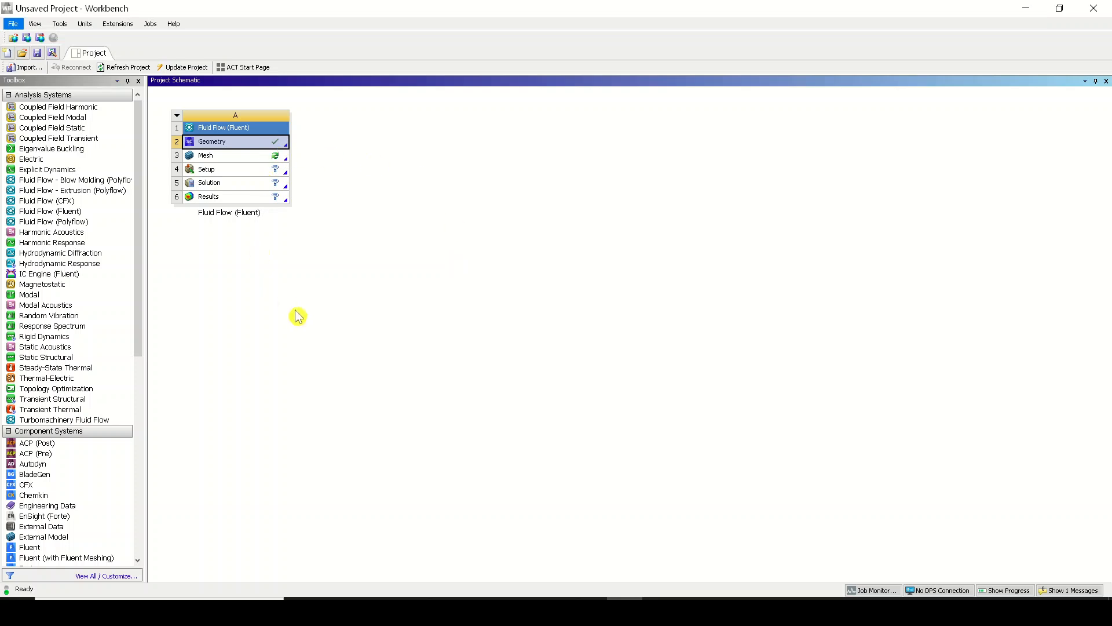
double_click(249, 215)
text(space-claim)
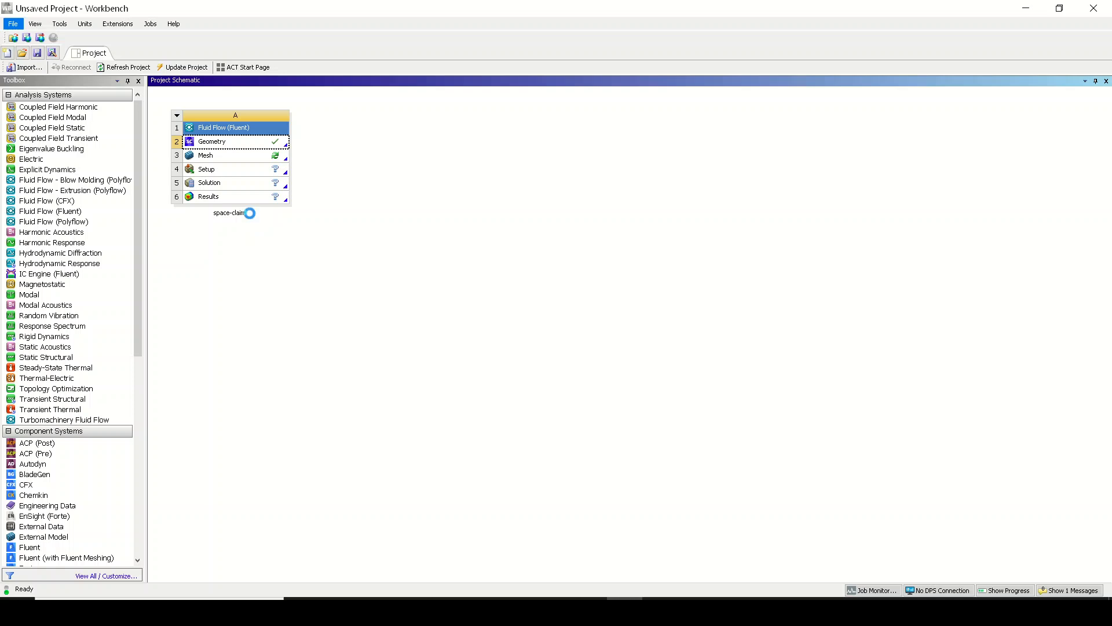
key(Return)
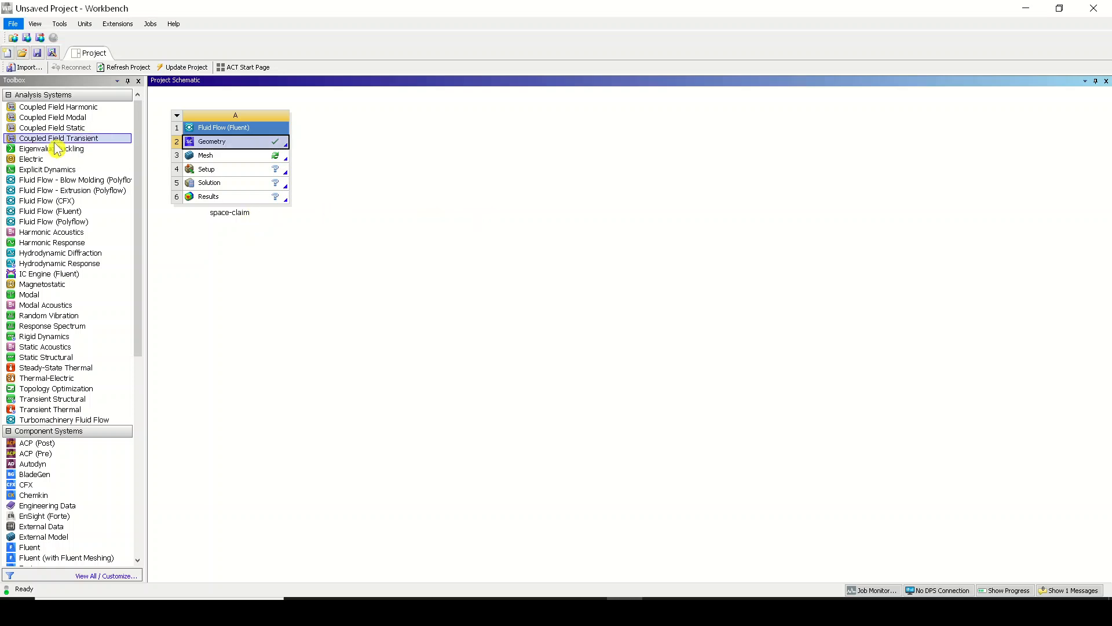
Add a second standalone Fluid Flow (Fluent) system beside the space-claim system and review its geometry creation and import options.
drag(46, 210, 343, 158)
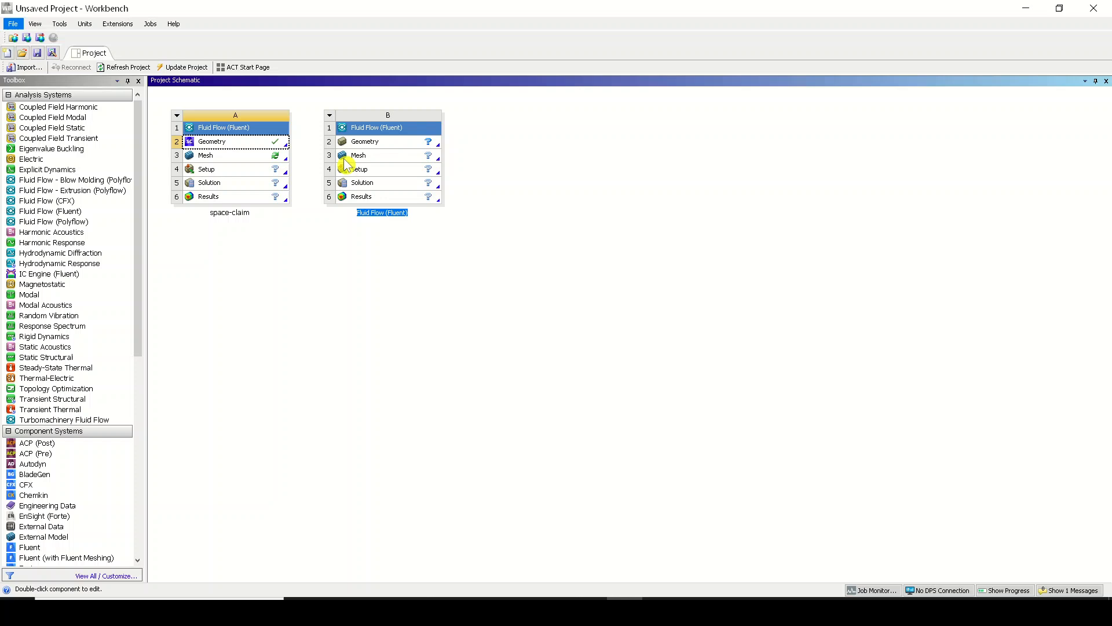
click(390, 145)
right_click(389, 145)
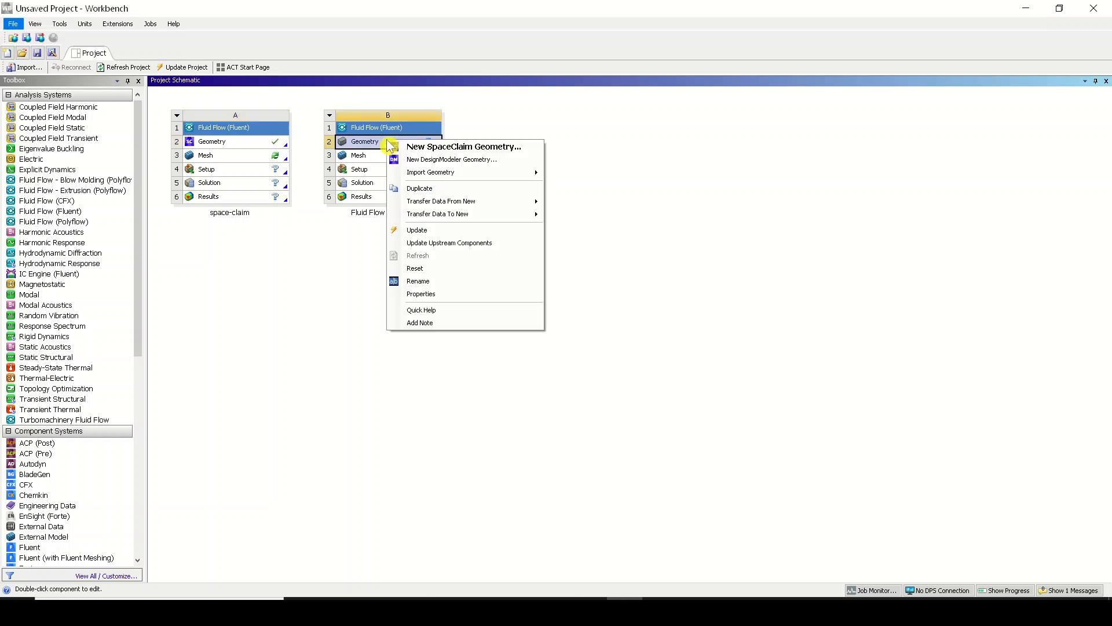
mouse_move(460, 173)
click(627, 183)
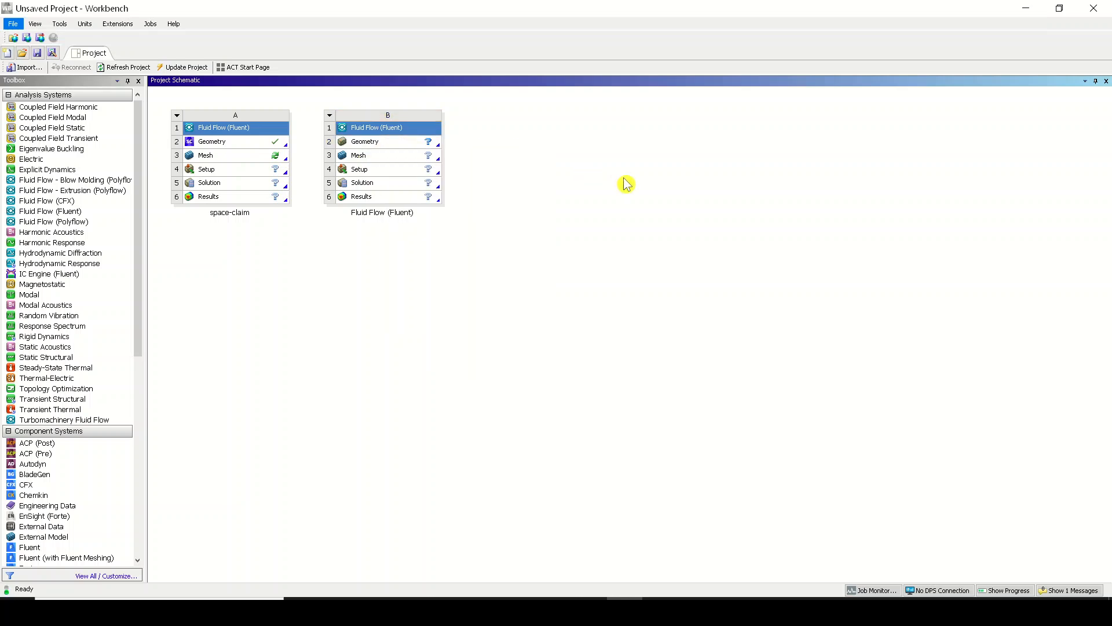